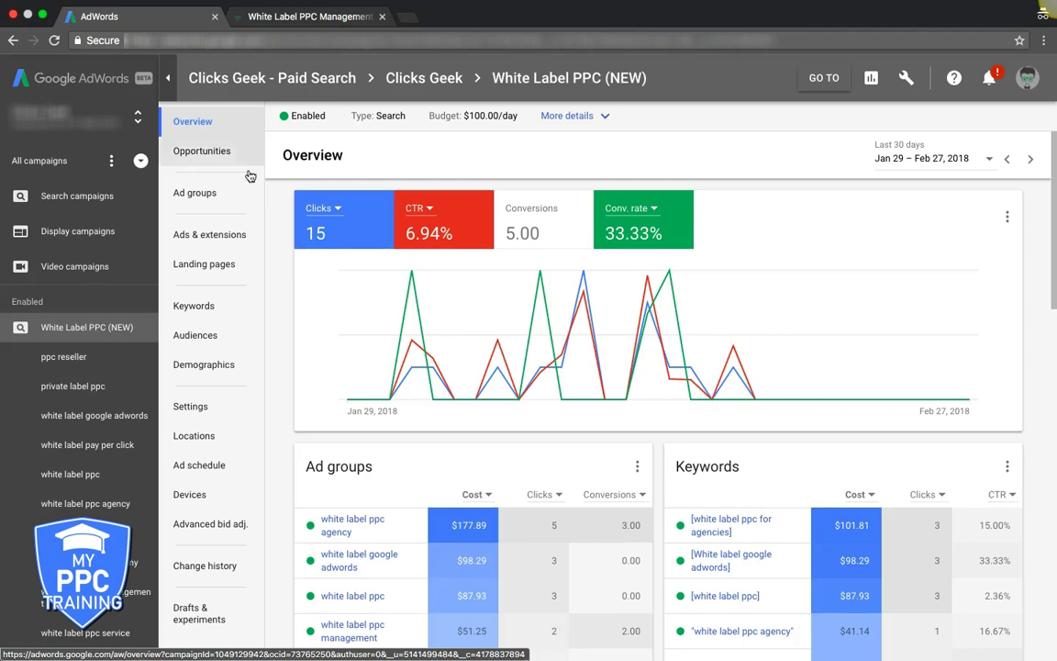
- Add the Quality Score column from Attributes to the campaign's keywords table
click(205, 308)
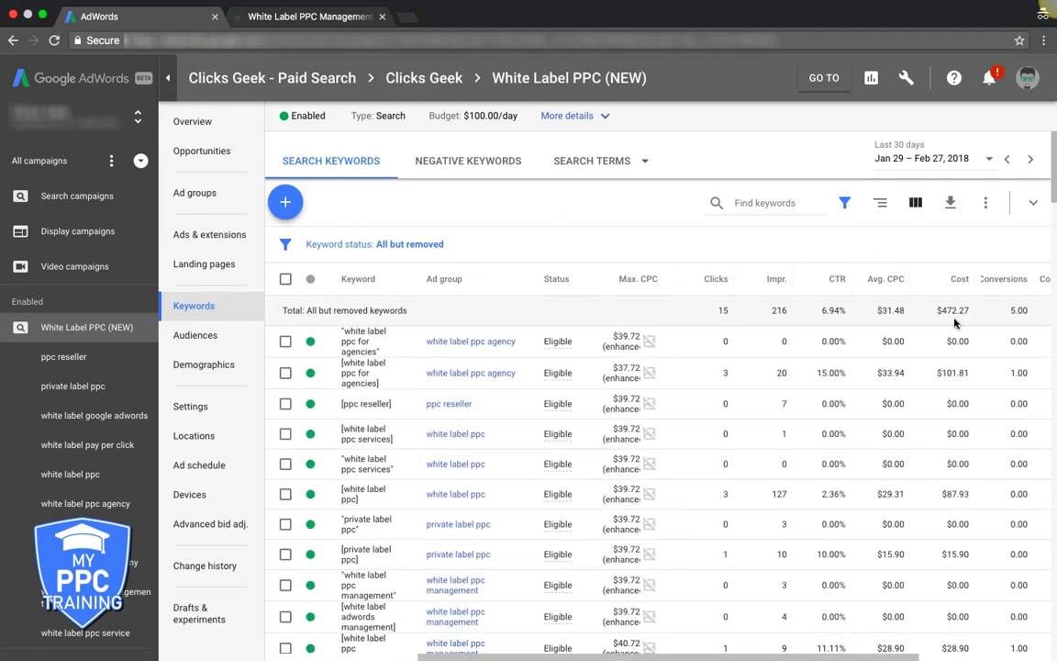
scroll(954, 340, right, 5)
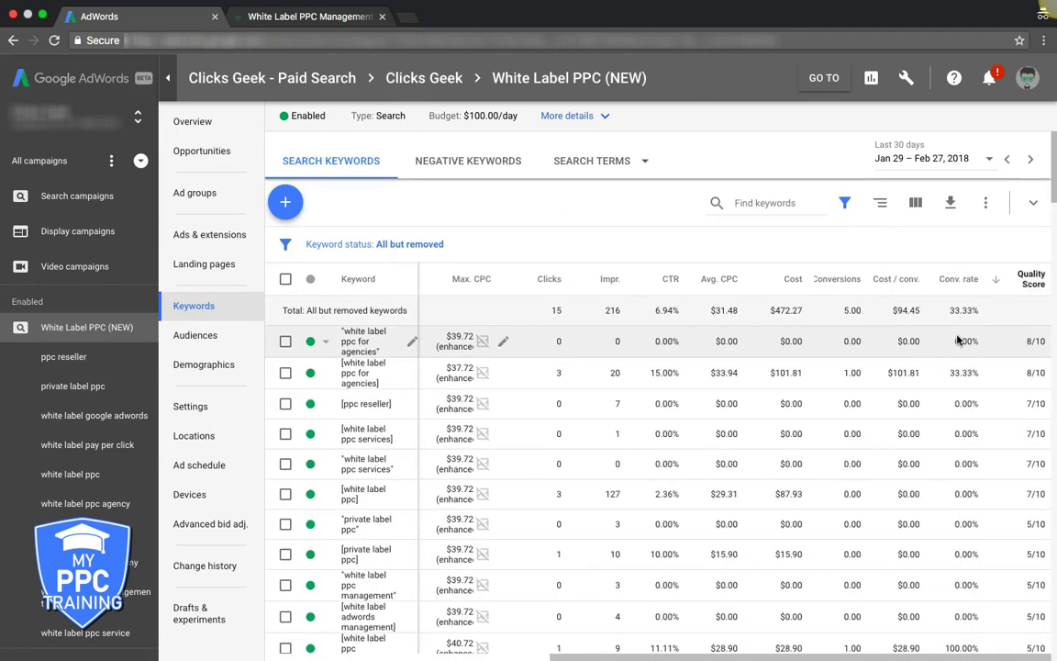
click(915, 205)
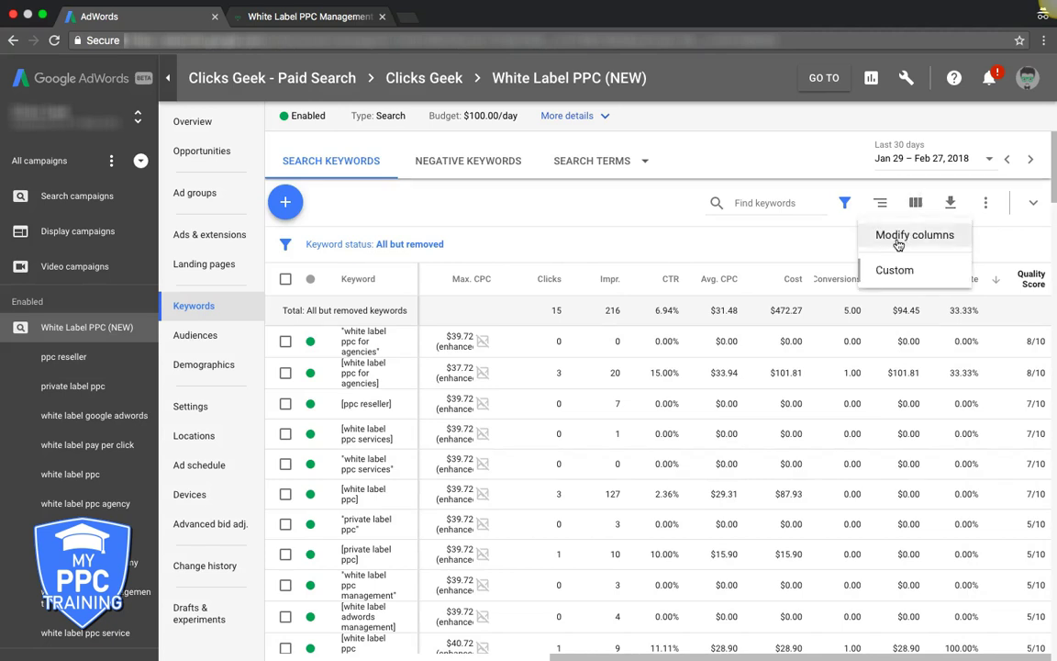
click(898, 240)
click(312, 396)
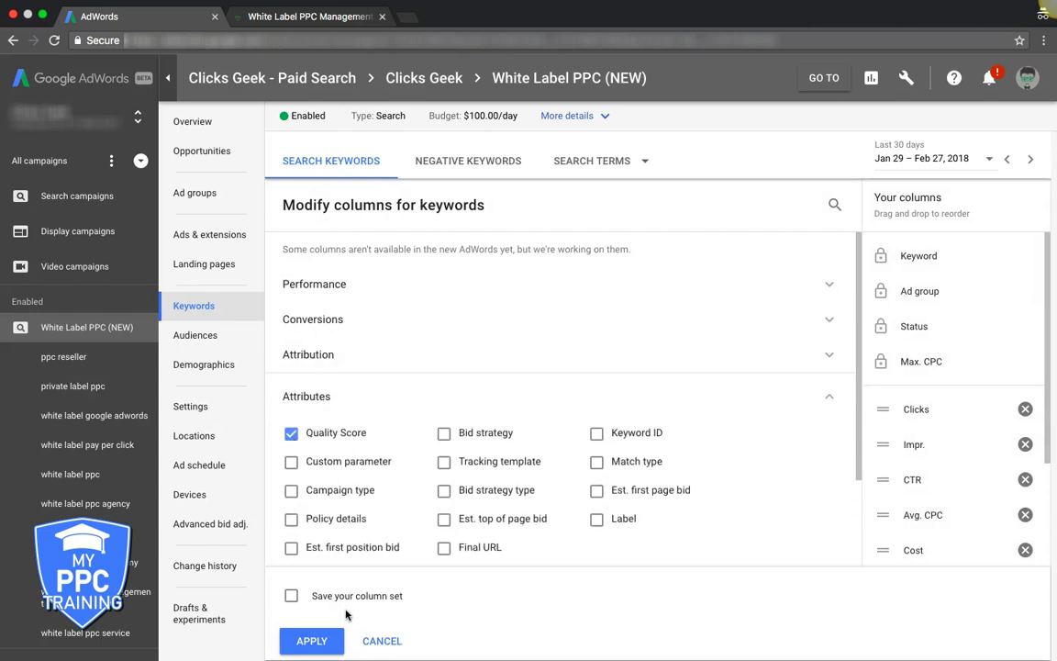
click(308, 639)
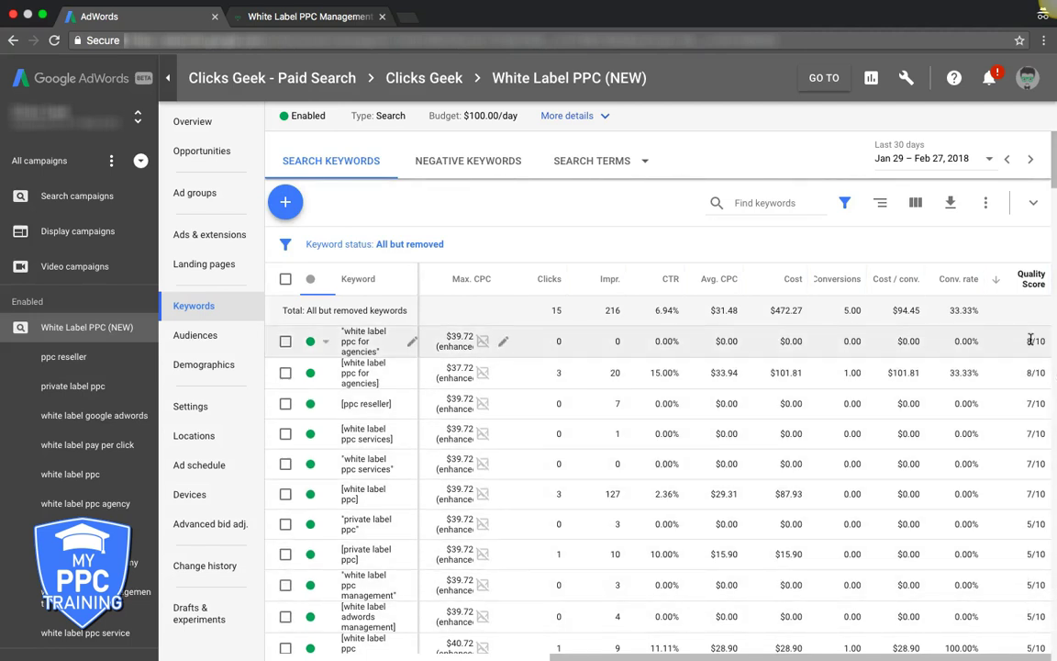
scroll(967, 430, down, 5)
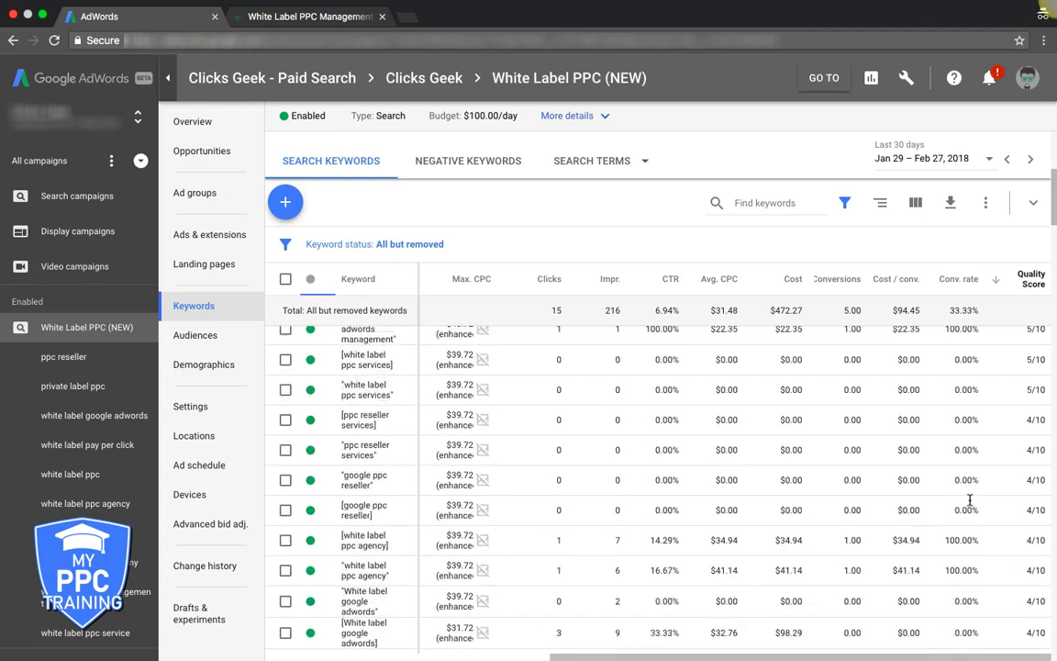
scroll(969, 500, down, 5)
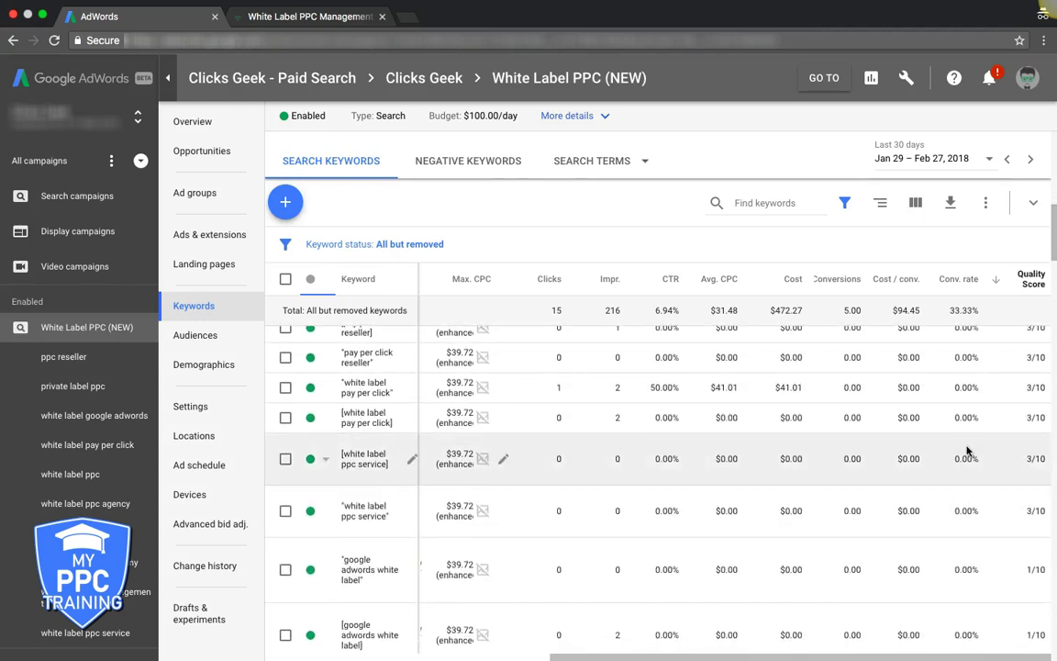
scroll(967, 450, down, 3)
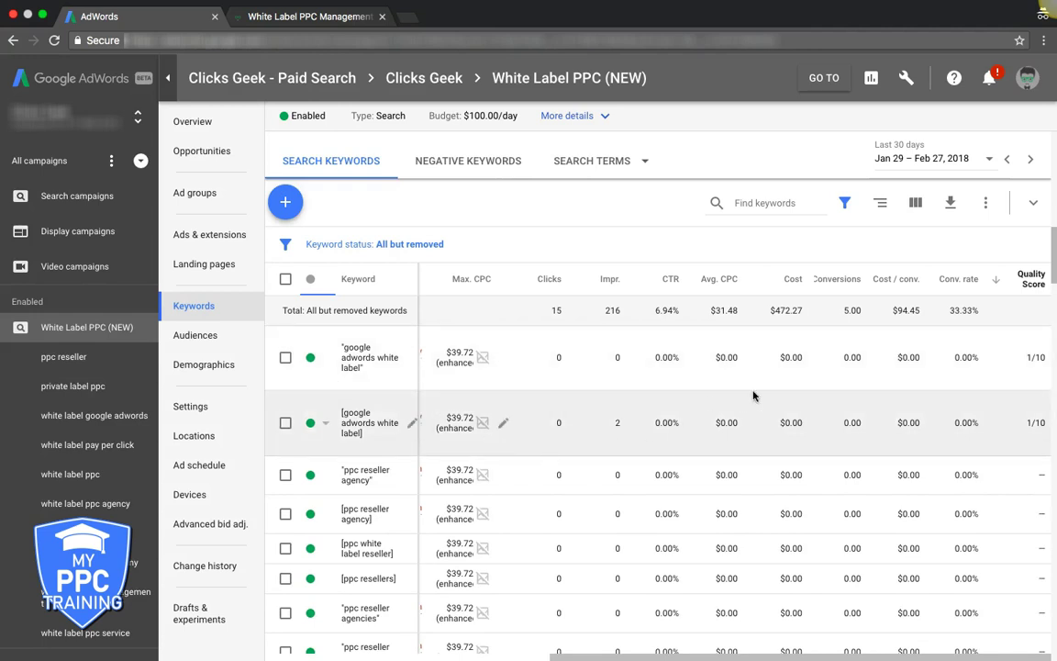
scroll(752, 396, up, 8)
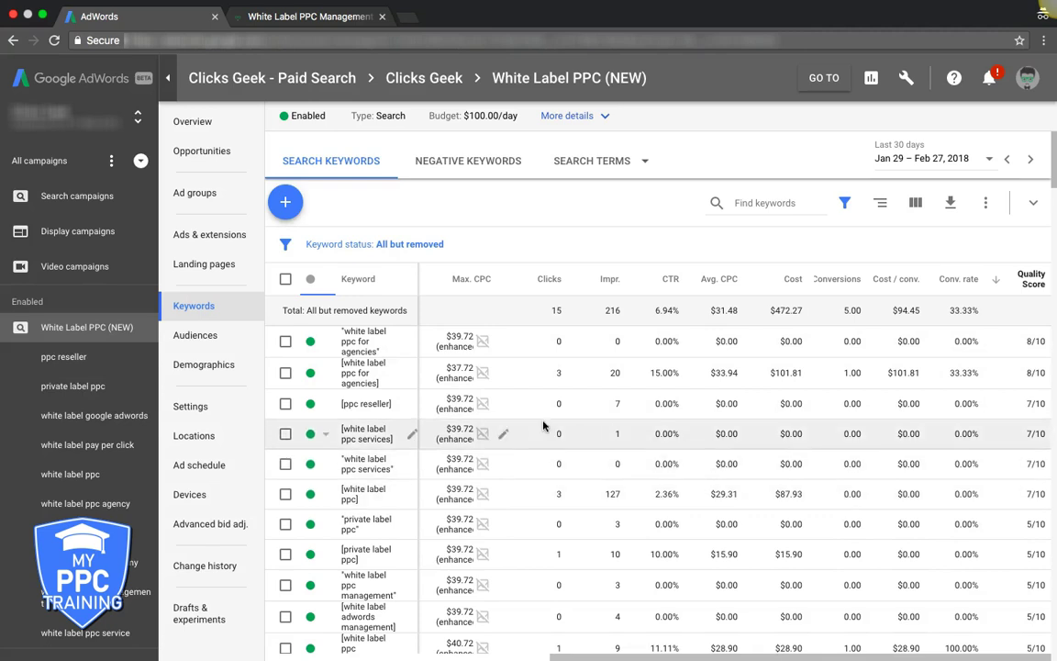
click(289, 19)
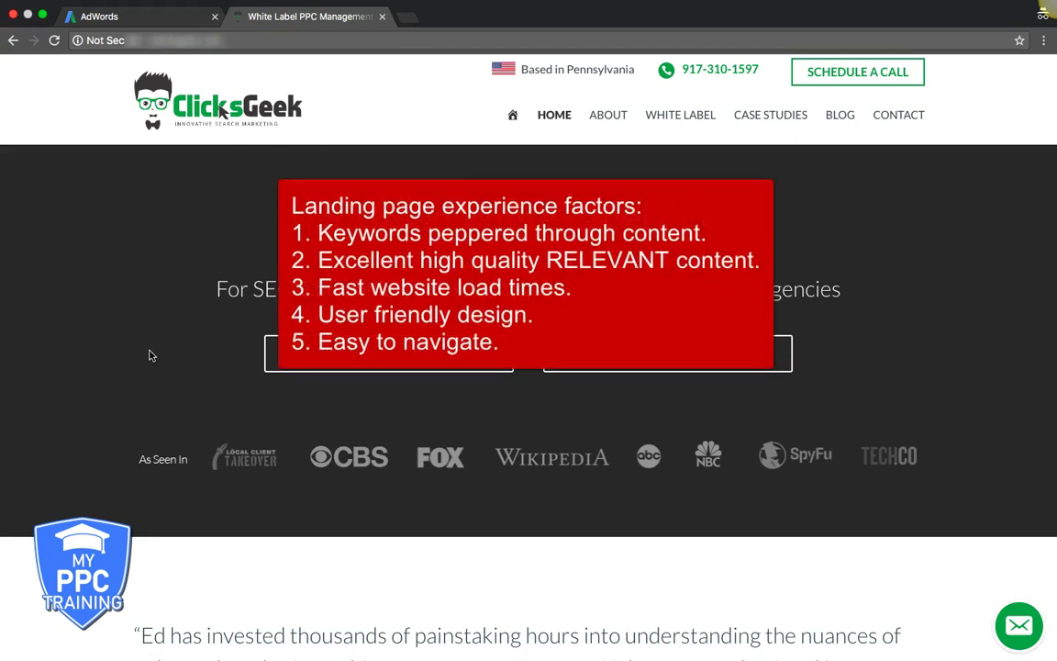
scroll(150, 355, down, 2)
scroll(316, 380, down, 4)
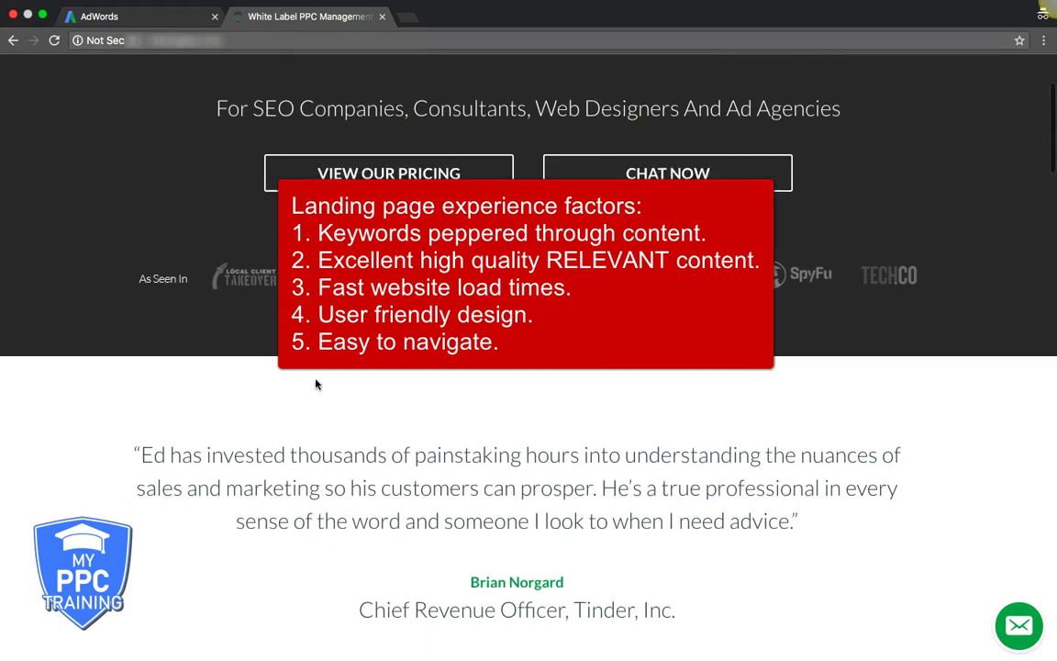
scroll(316, 384, down, 6)
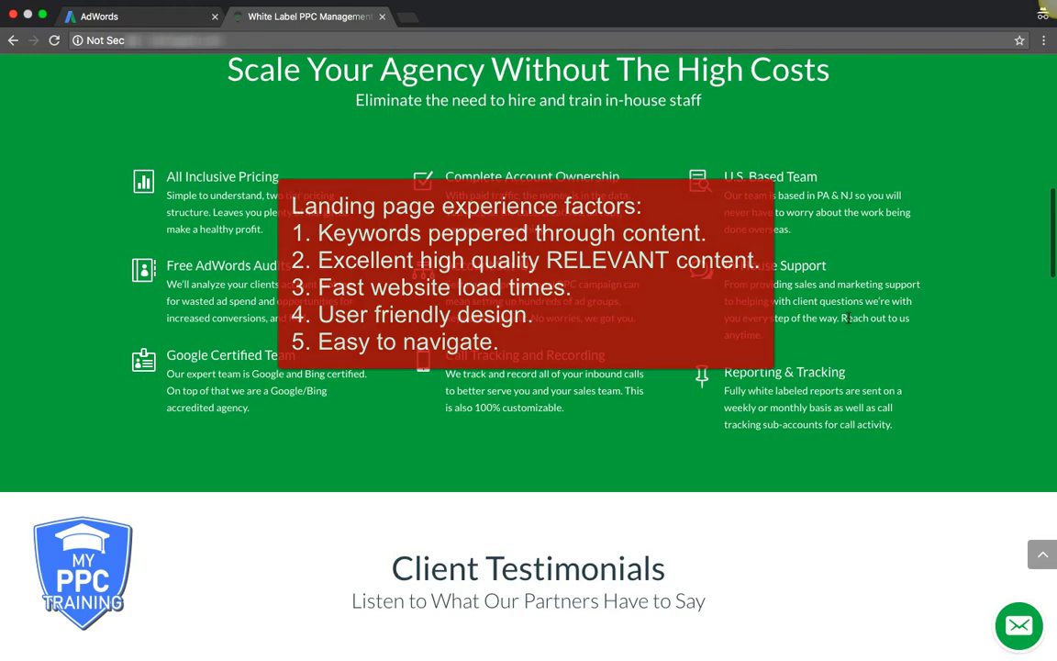
scroll(404, 365, down, 4)
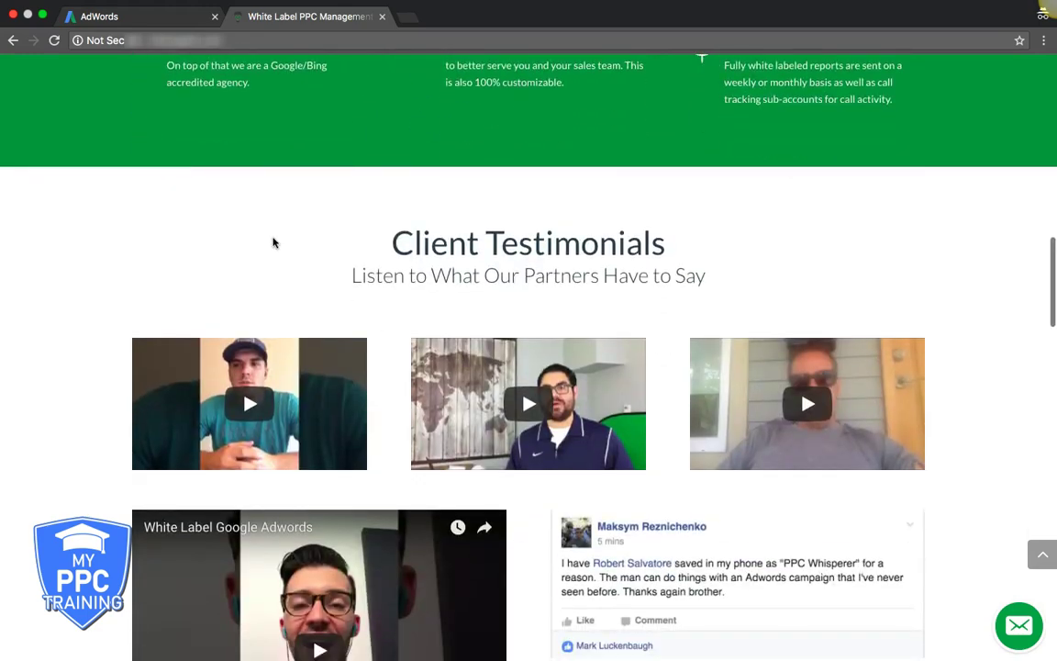
scroll(69, 343, down, 11)
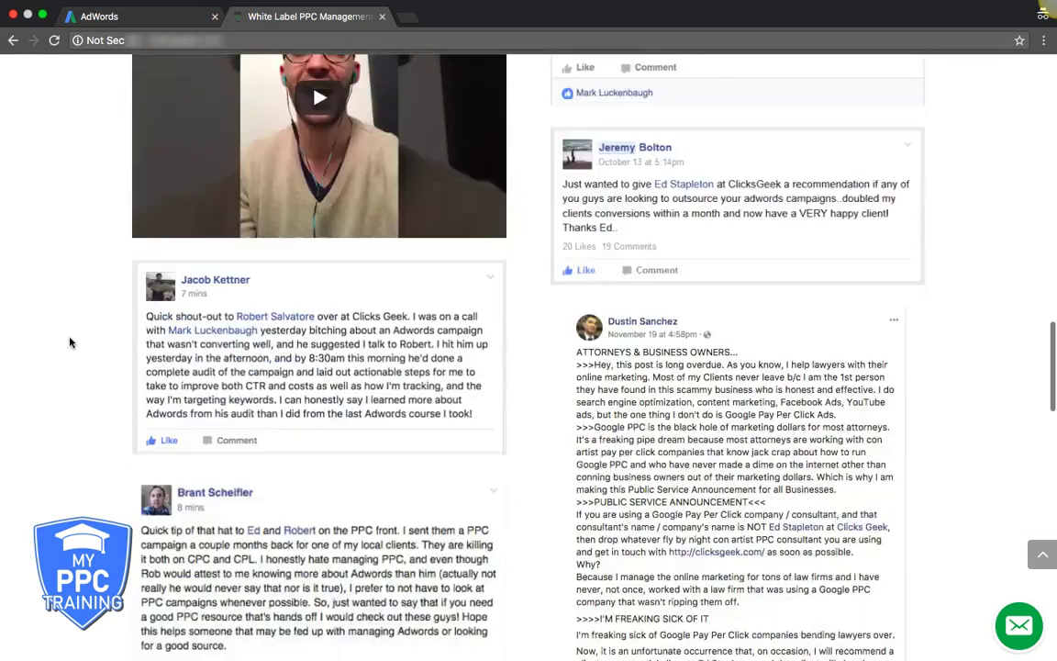
scroll(69, 343, down, 5)
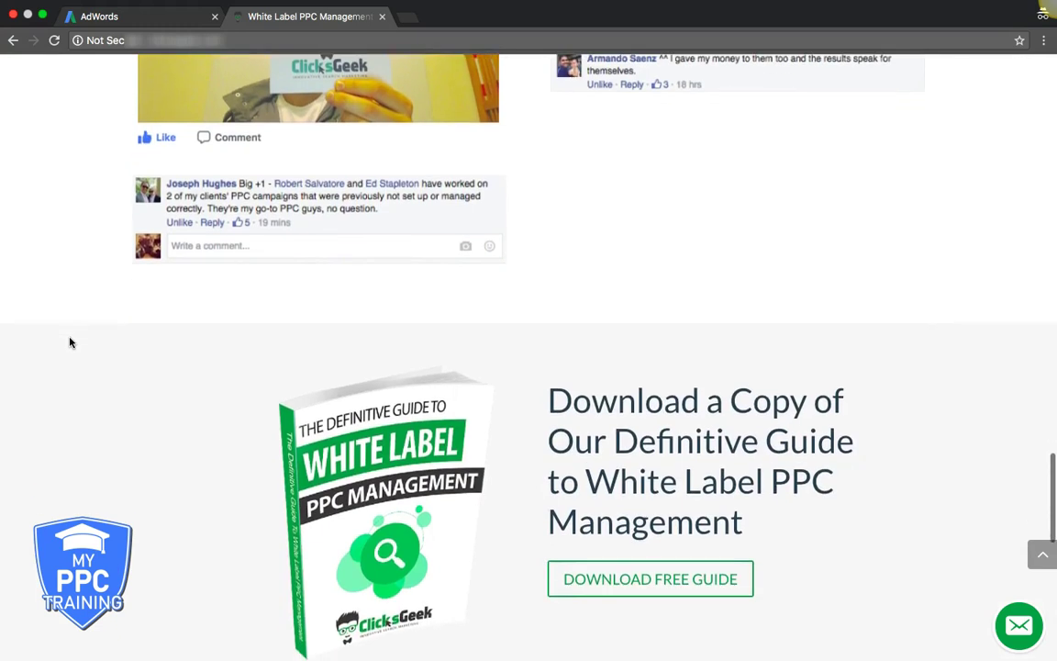
scroll(183, 368, down, 8)
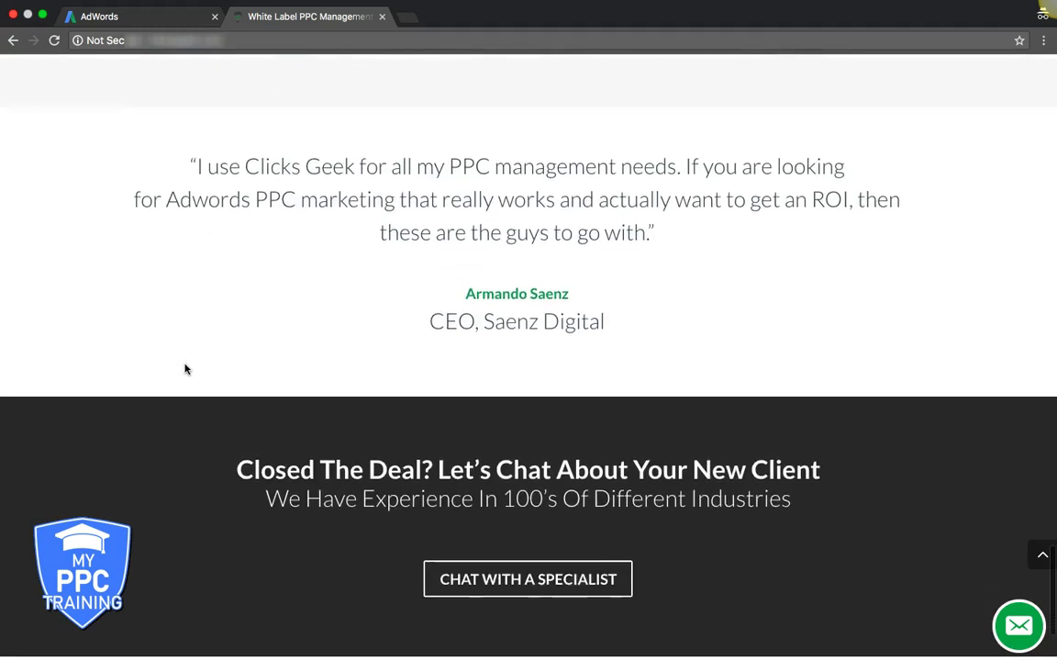
scroll(184, 368, down, 1)
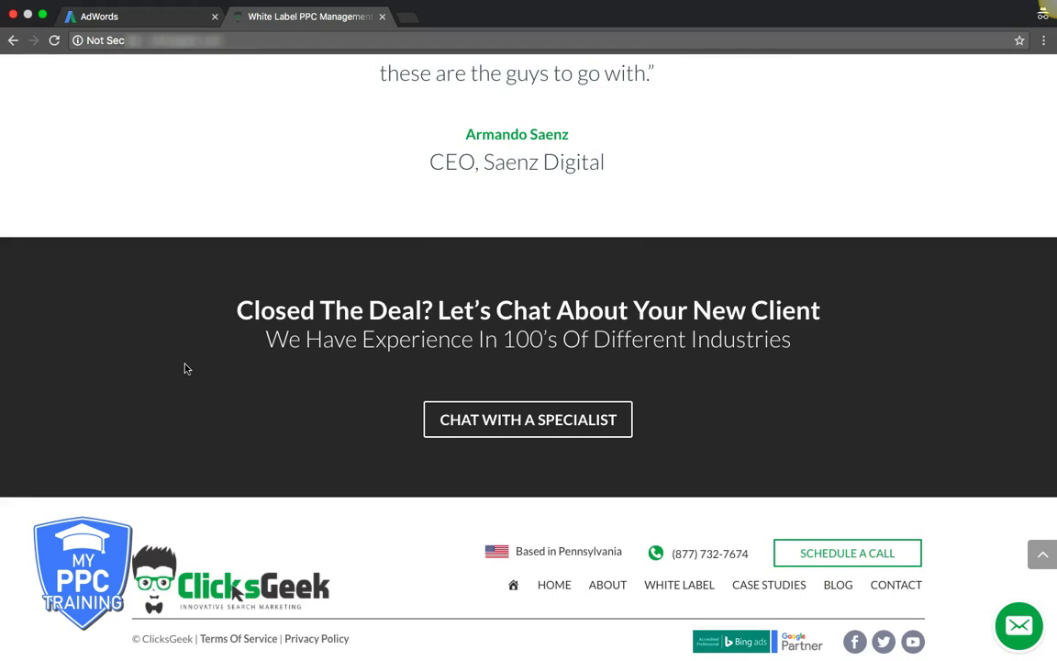
scroll(262, 308, up, 12)
scroll(262, 309, up, 15)
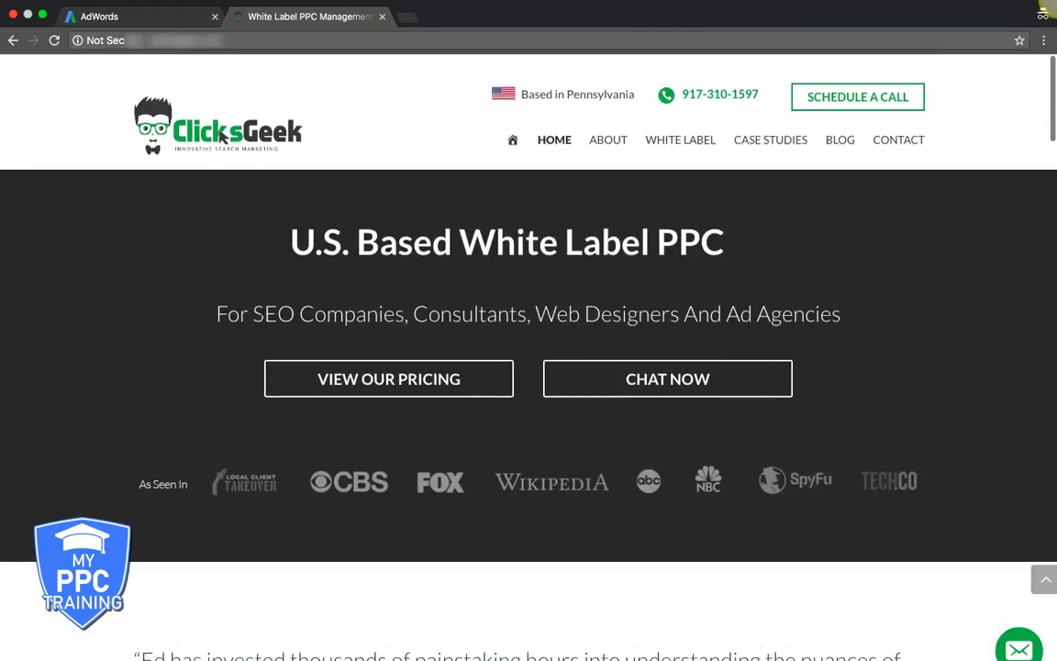
click(109, 17)
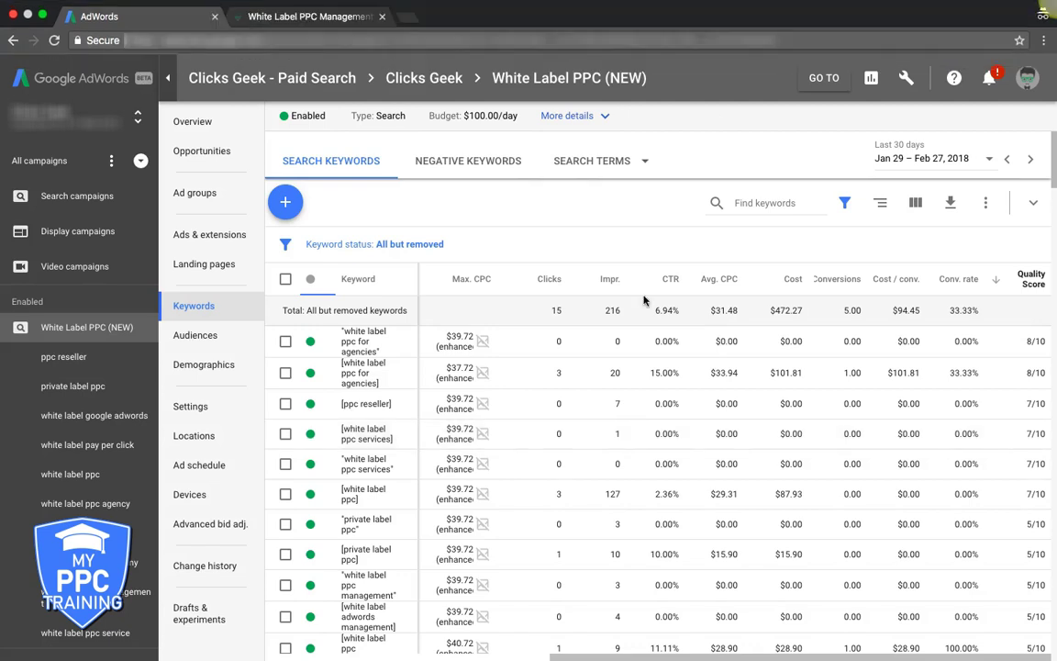
- Open the 'white label ppc agency' ad group, review its ads, then view its overview
click(201, 203)
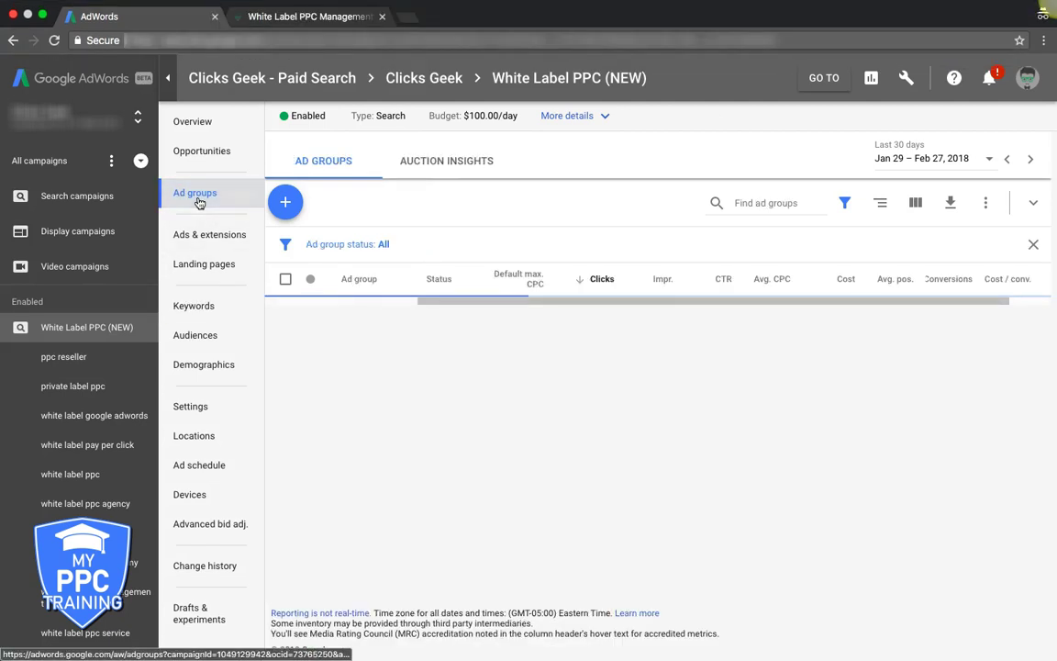
mouse_move(520, 285)
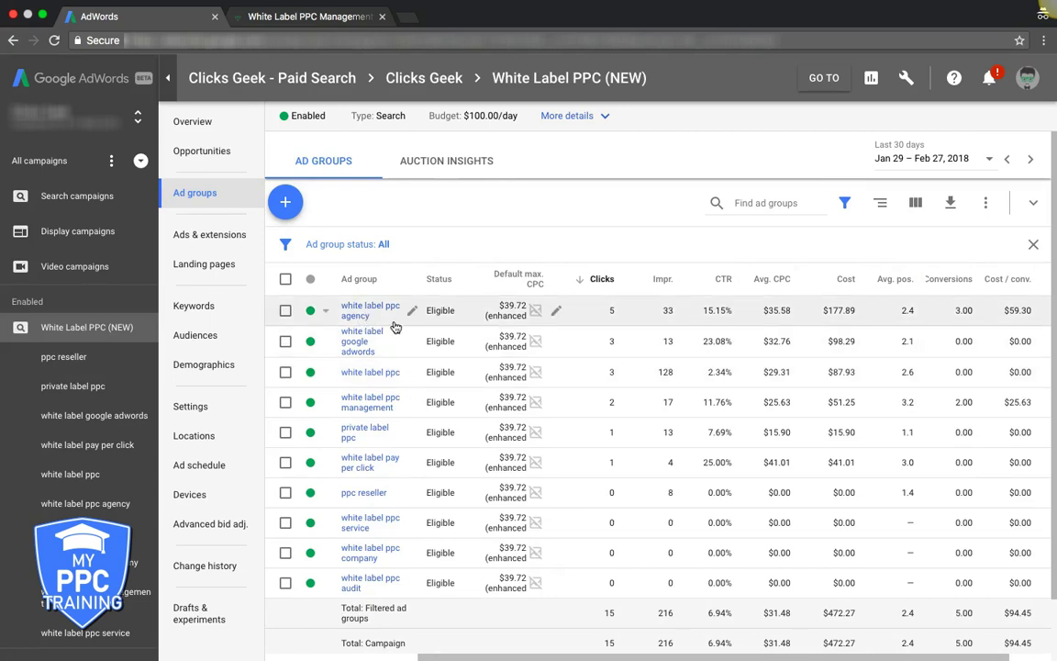
click(356, 312)
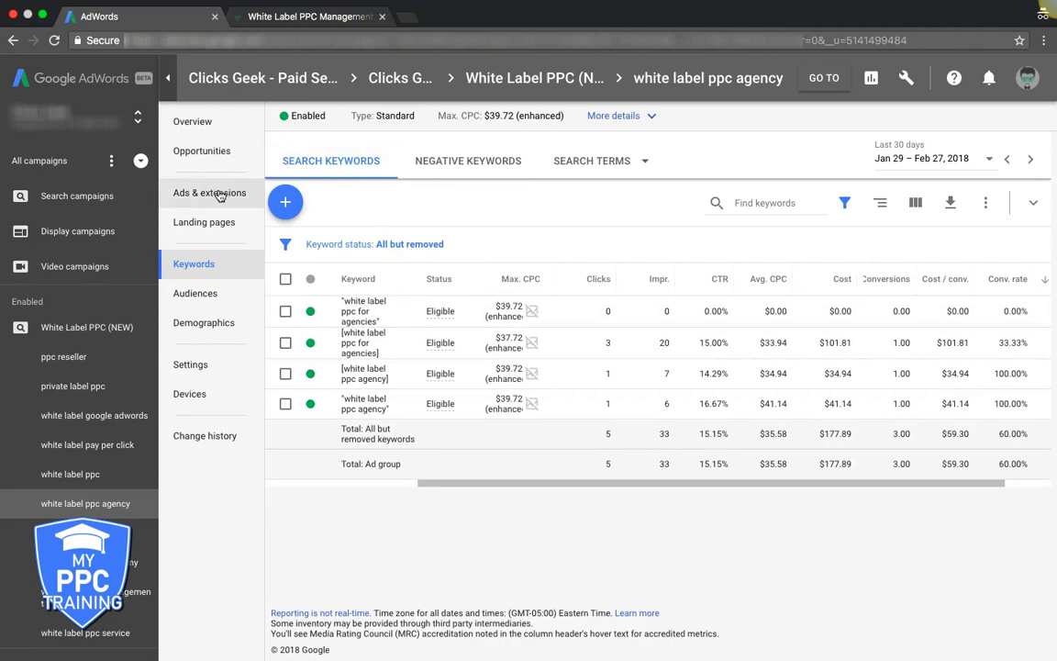
click(211, 194)
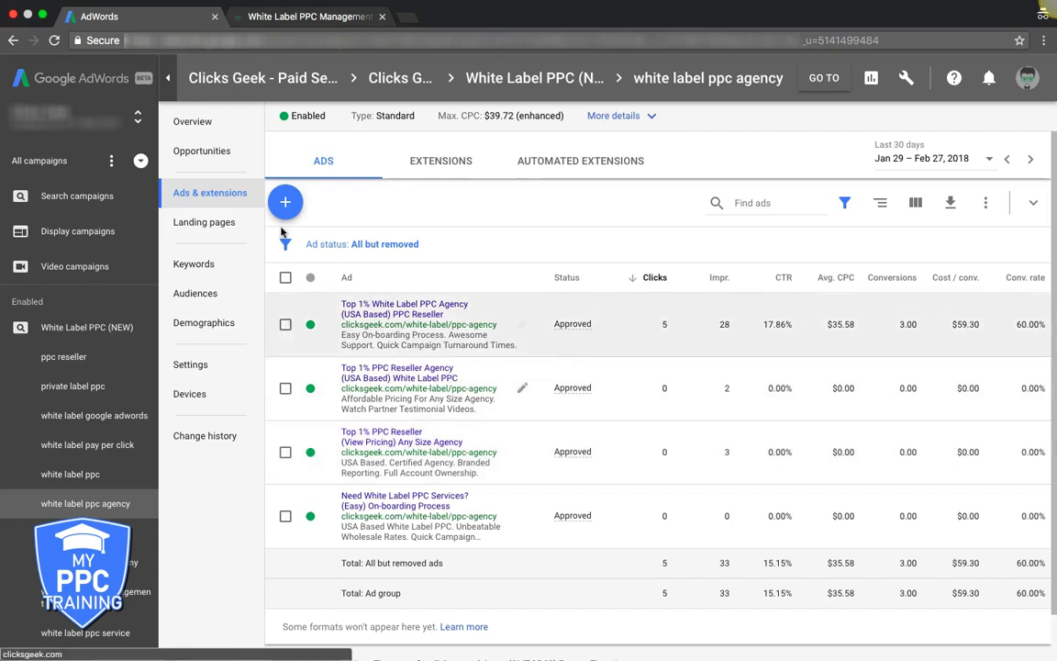
click(204, 127)
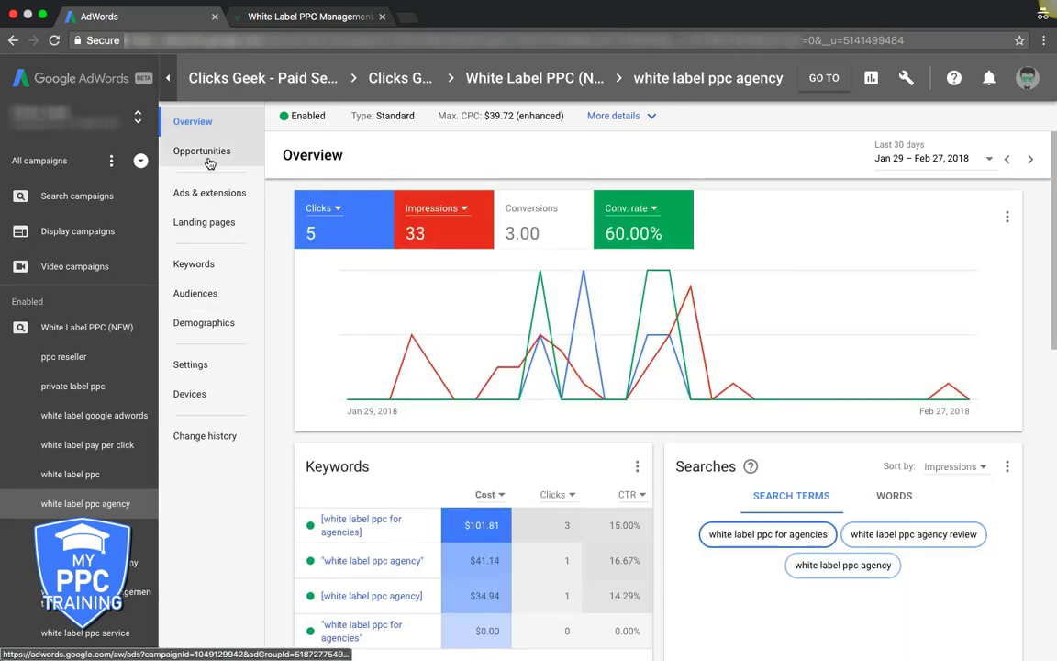
- Return to the White Label PPC (NEW) campaign's ad groups list
click(86, 327)
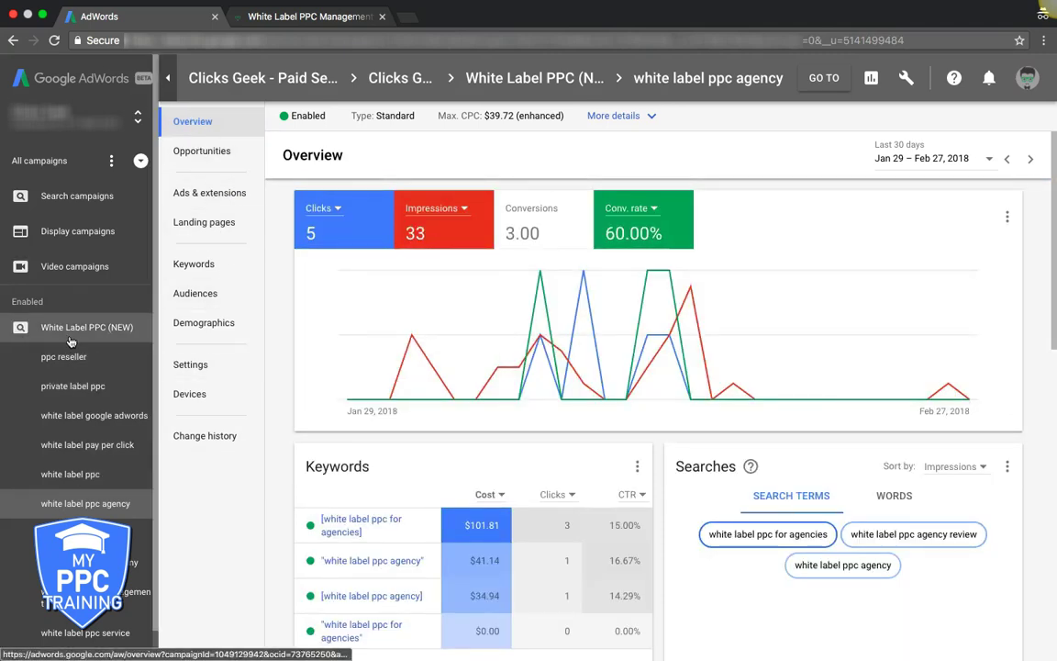
click(189, 193)
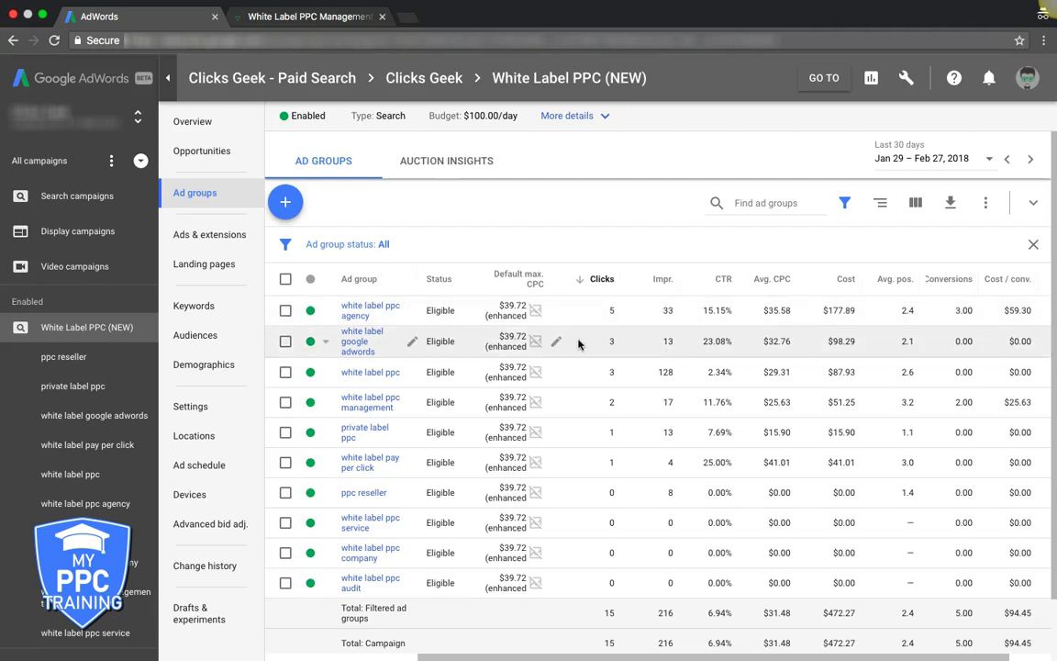
- Sort the 'white label google adwords' keywords by clicks, then show the whole campaign's keywords
click(356, 341)
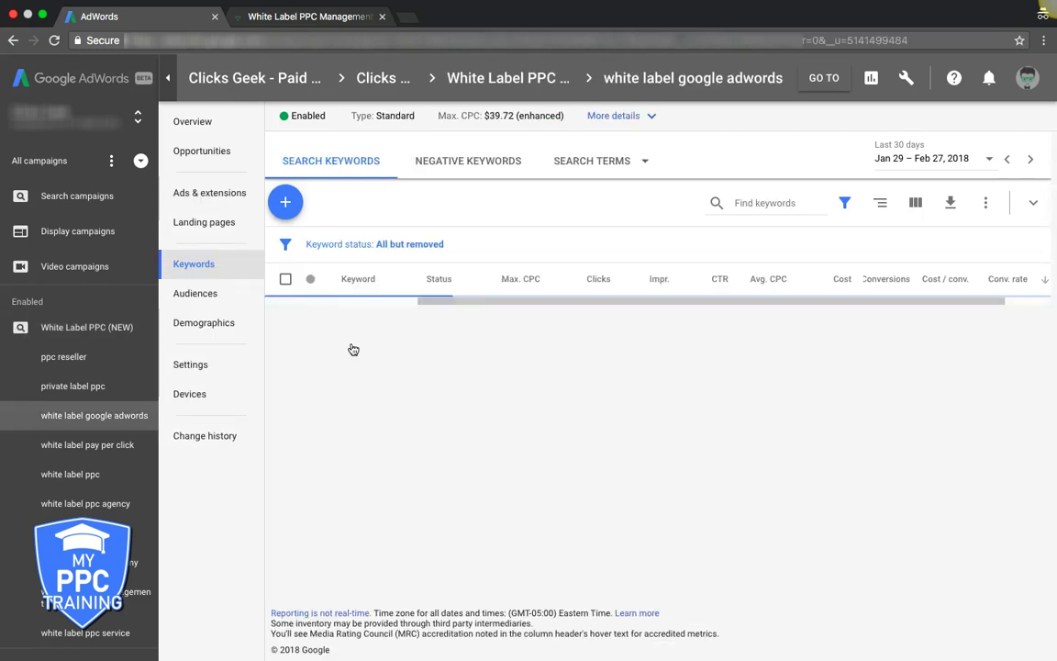
mouse_move(449, 371)
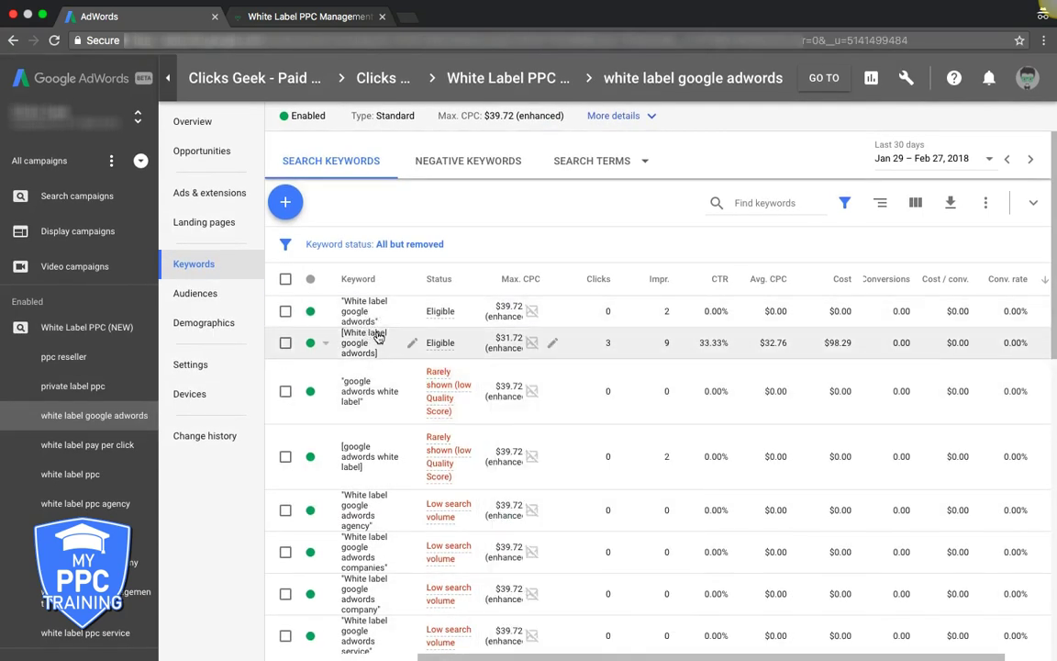
click(600, 280)
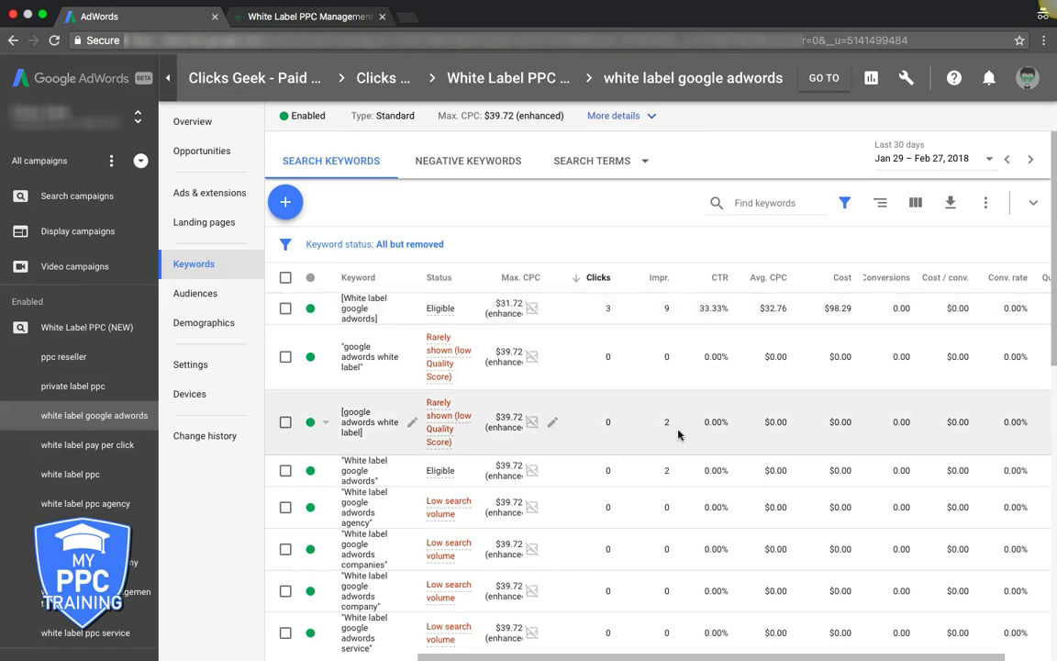
scroll(679, 431, down, 3)
scroll(679, 434, down, 10)
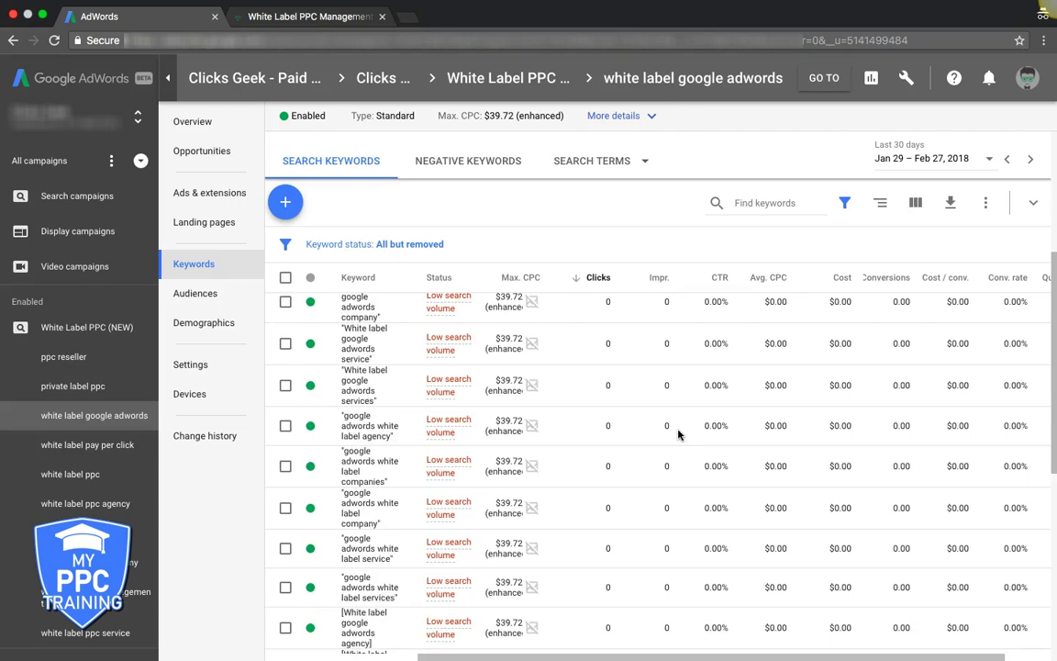
scroll(678, 435, down, 2)
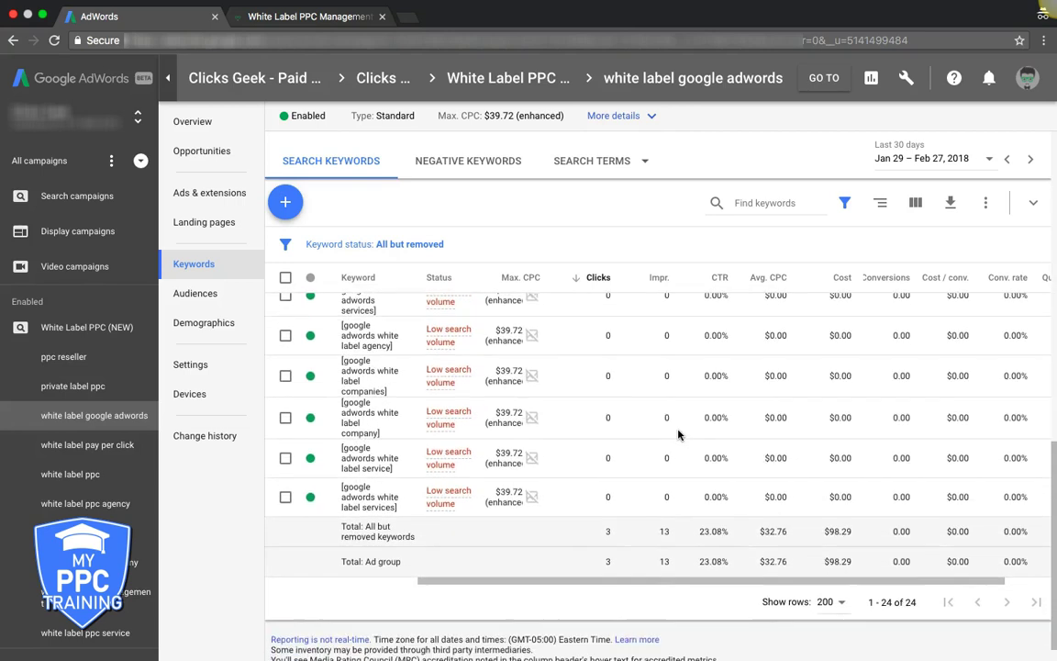
scroll(678, 433, up, 15)
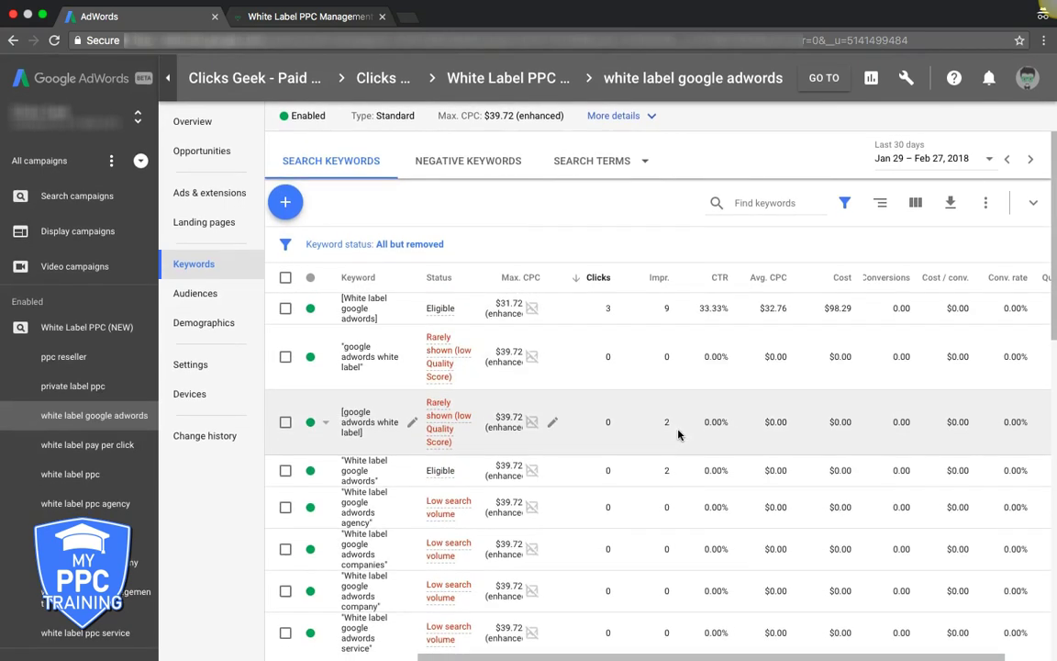
click(89, 332)
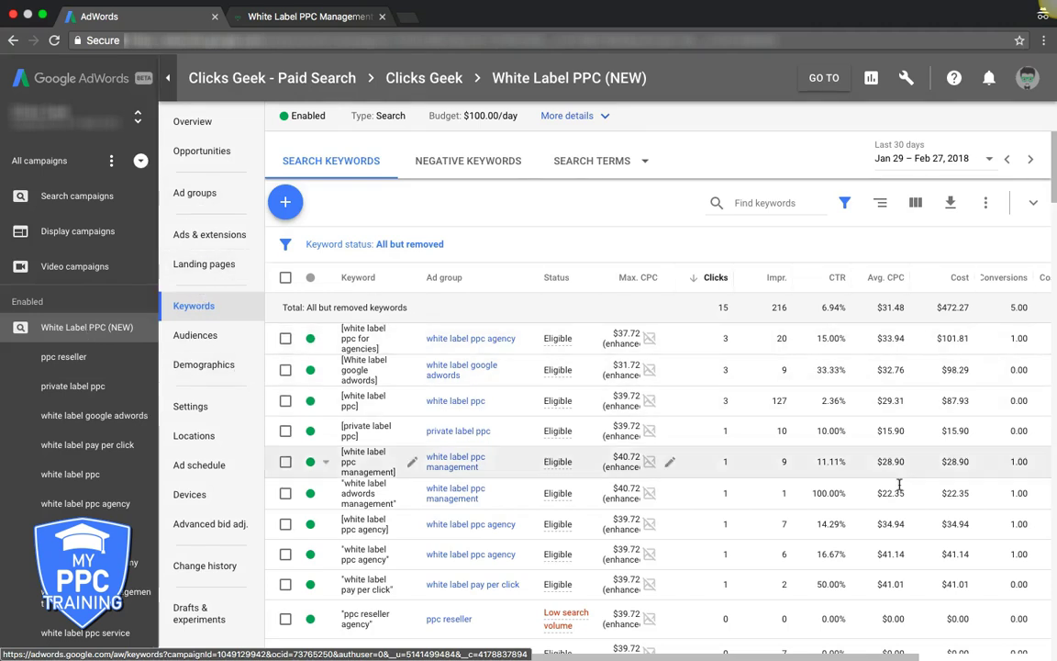
- Sort the campaign's keywords by Quality Score, 8/10 first, and scan down the list
scroll(901, 490, right, 4)
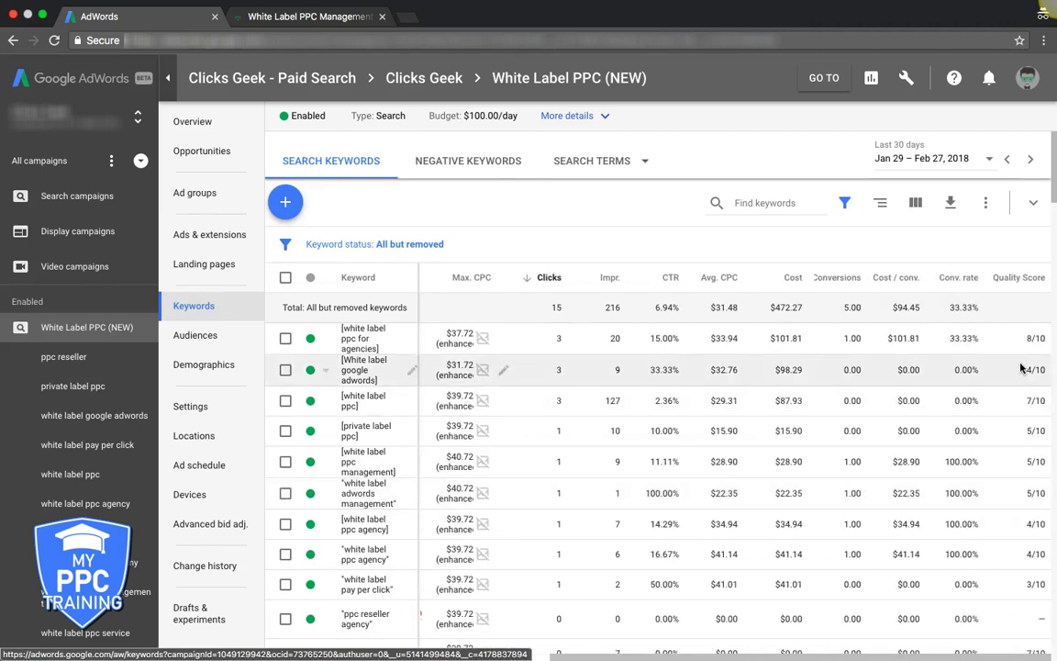
click(1026, 279)
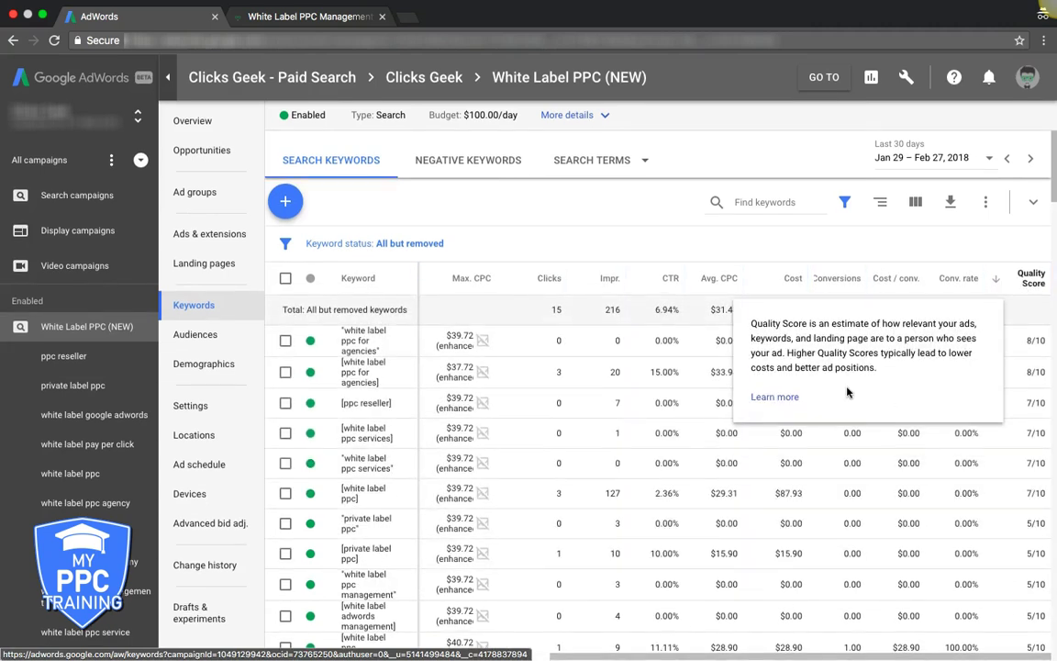
scroll(742, 478, down, 2)
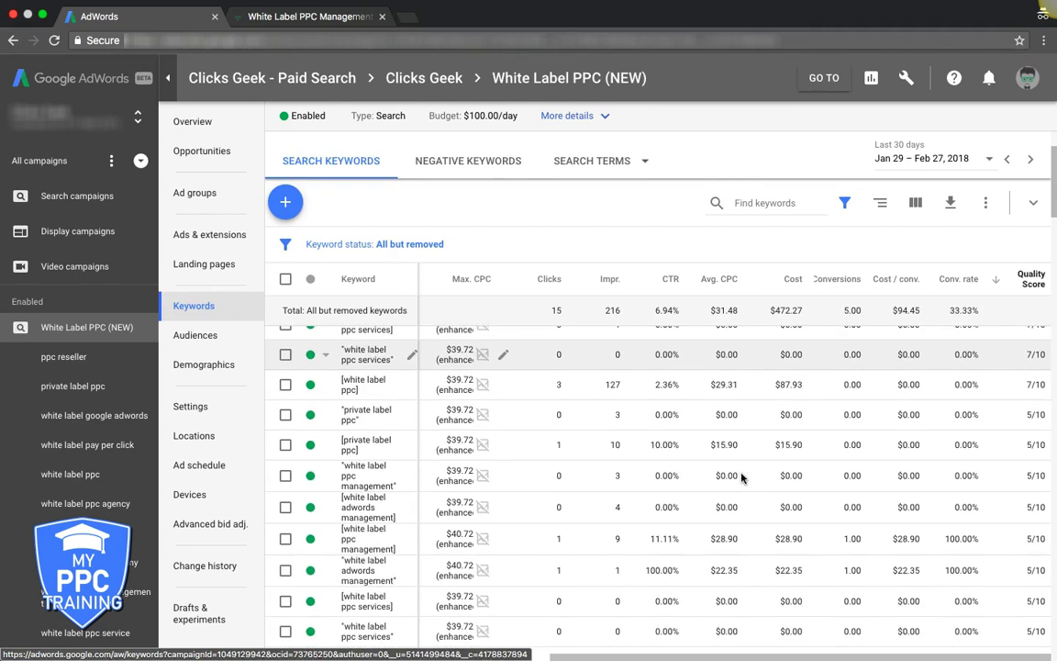
scroll(1017, 393, up, 3)
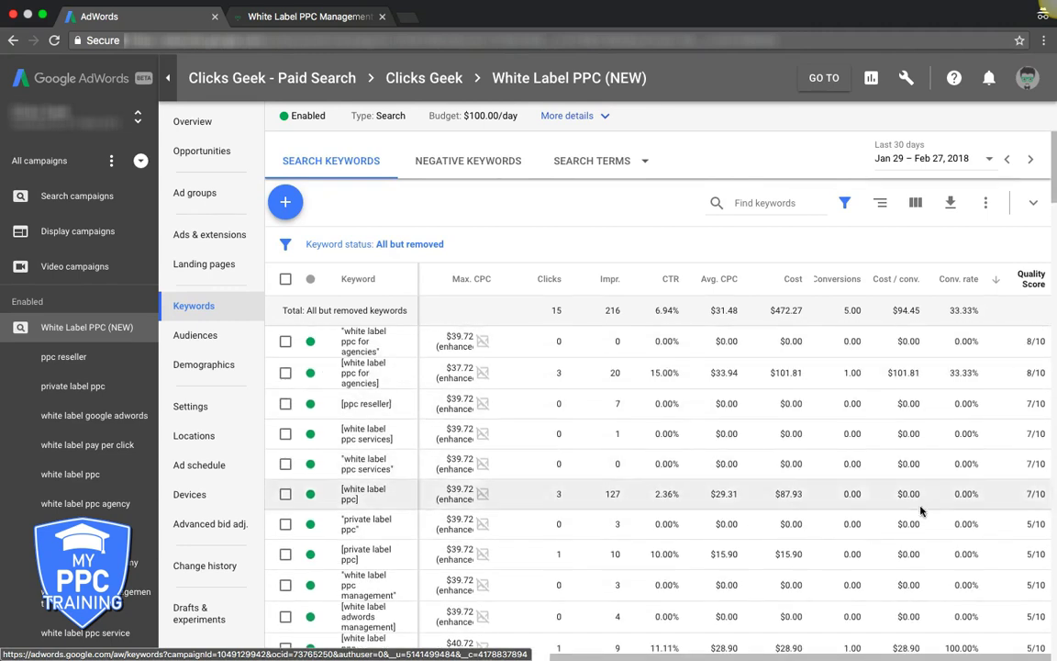
scroll(1037, 459, down, 3)
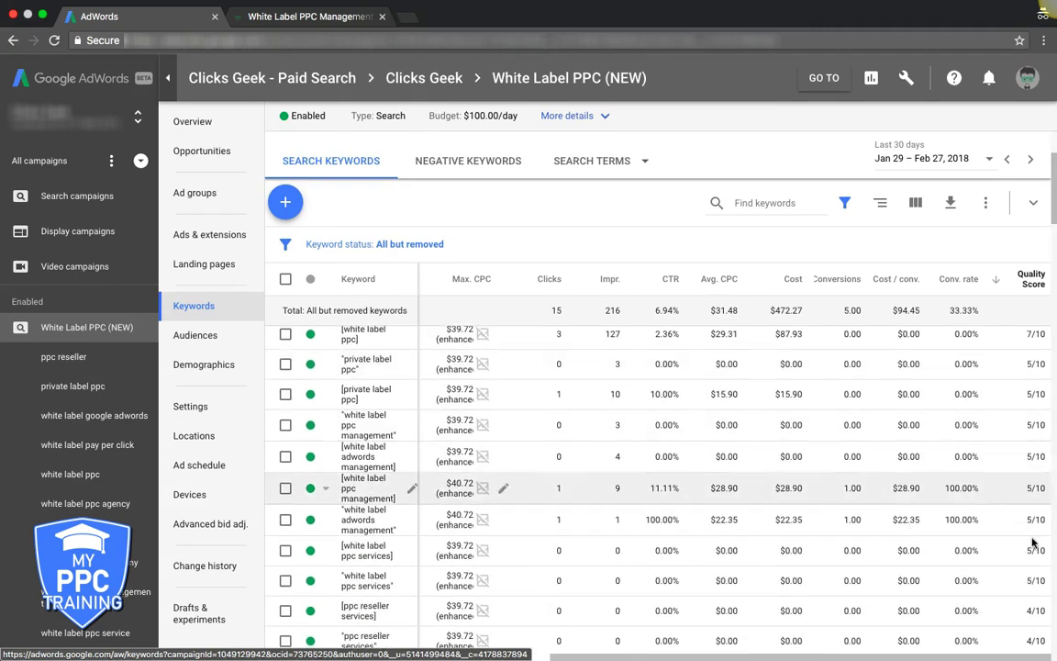